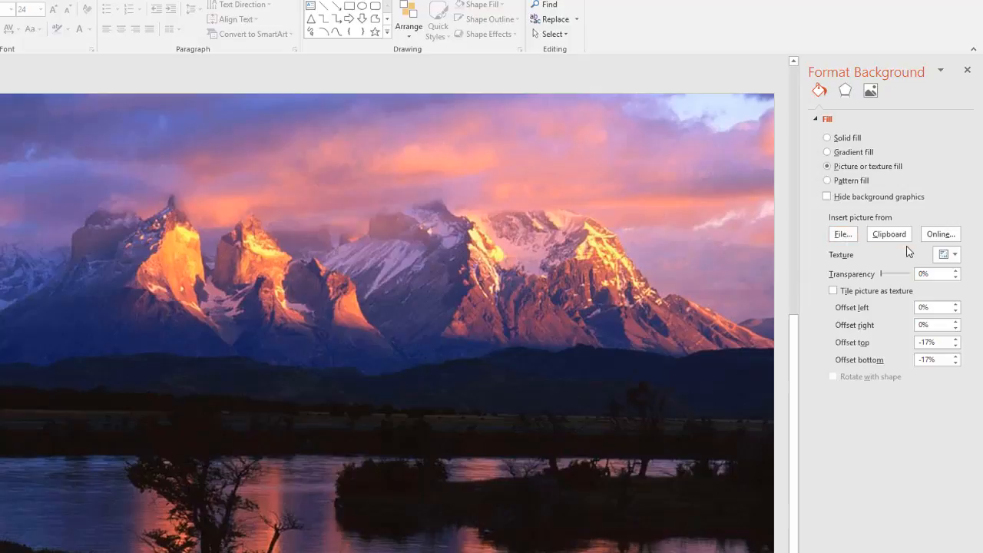
Fill the slide background with the blue water droplets texture and set its transparency to 67%
{"action": "left_click", "coordinate": [953, 257]}
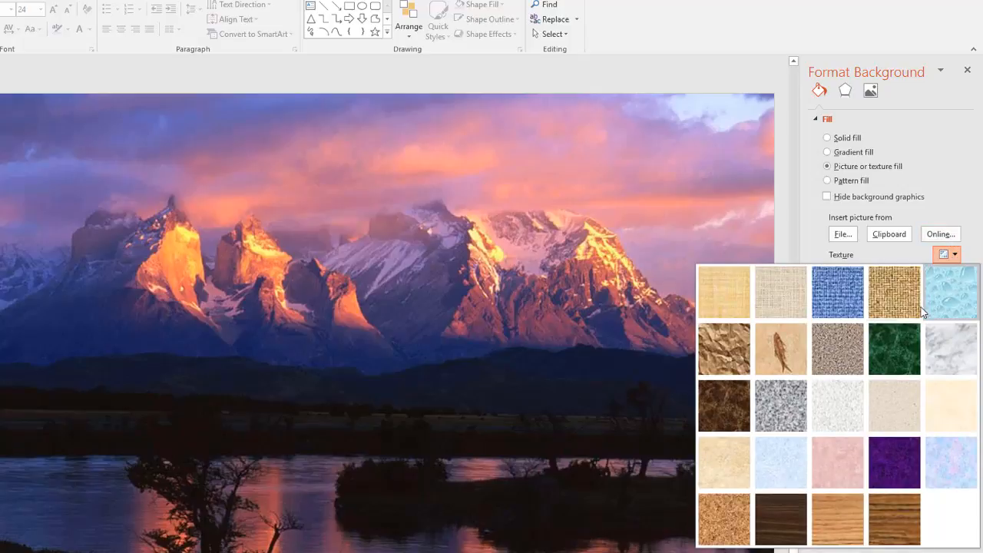
{"action": "left_click", "coordinate": [950, 296]}
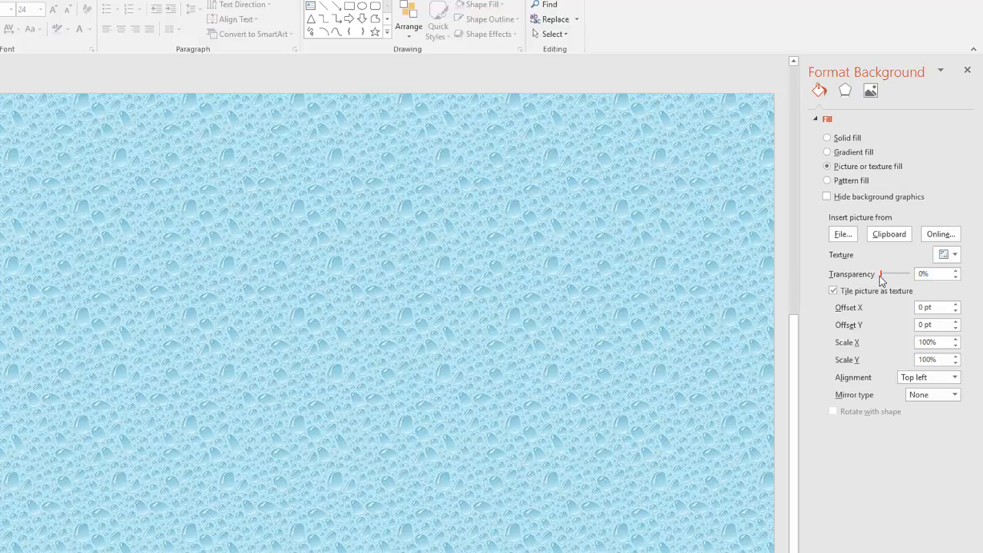
{"action": "left_click_drag", "start_coordinate": [883, 277], "coordinate": [899, 285]}
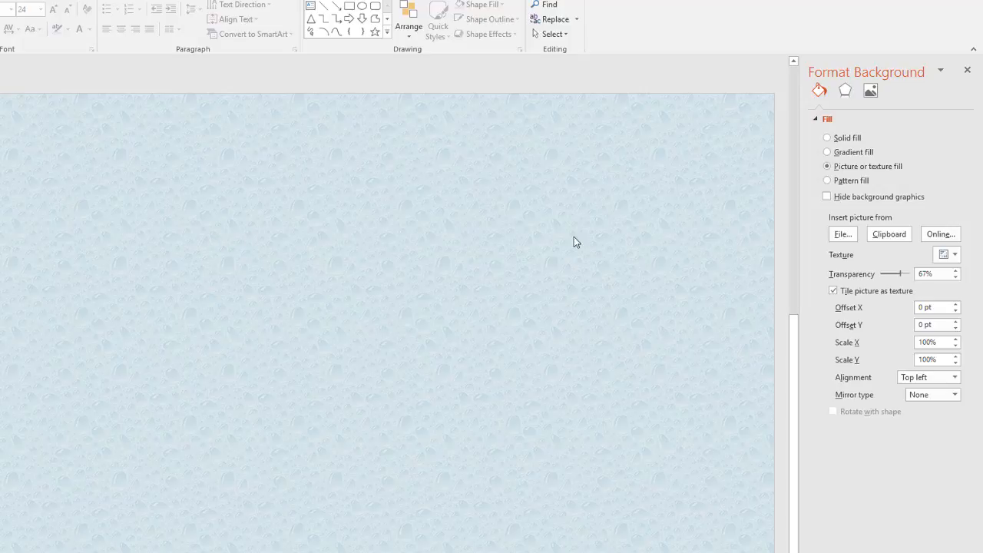
Fill the background with the online "yard" picture of the cartoon man pushing a lawn mower, tiled as texture
{"action": "left_click", "coordinate": [932, 235]}
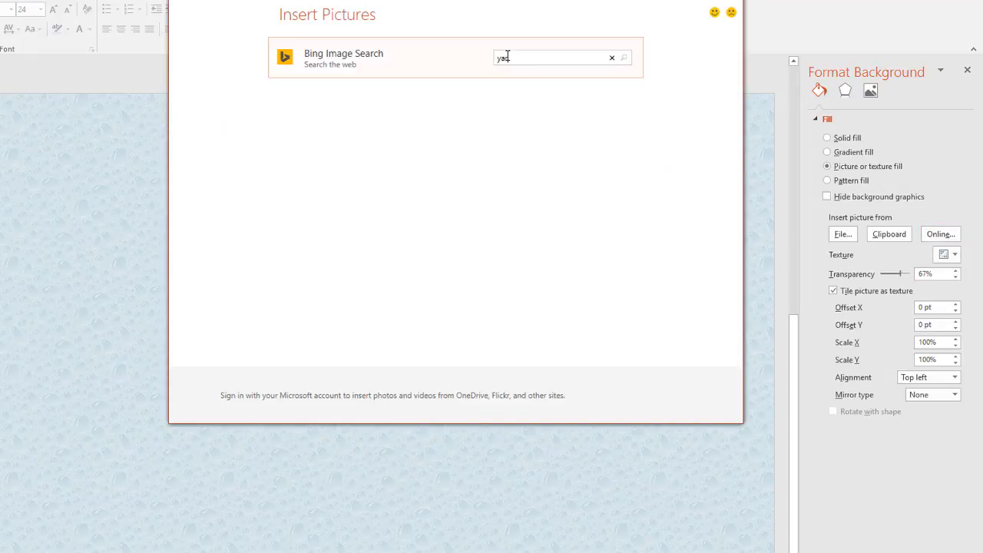
{"action": "type", "text": "yard"}
{"action": "key", "text": "Return"}
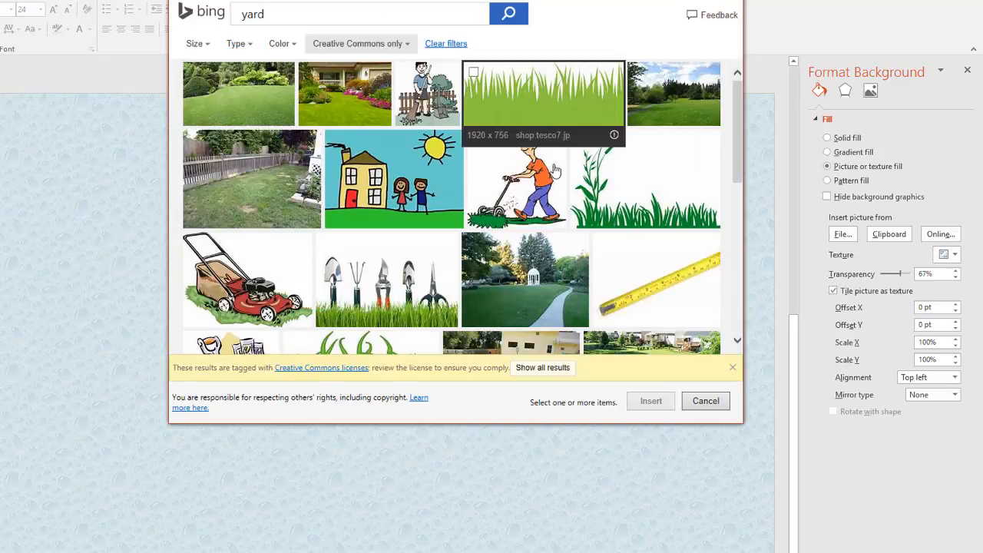
{"action": "left_click", "coordinate": [531, 168]}
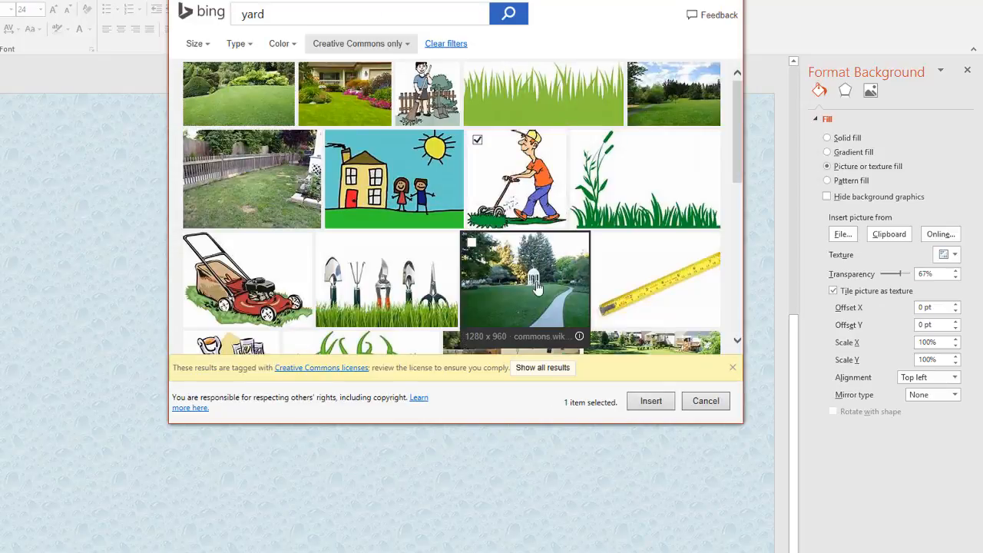
{"action": "left_click", "coordinate": [651, 402]}
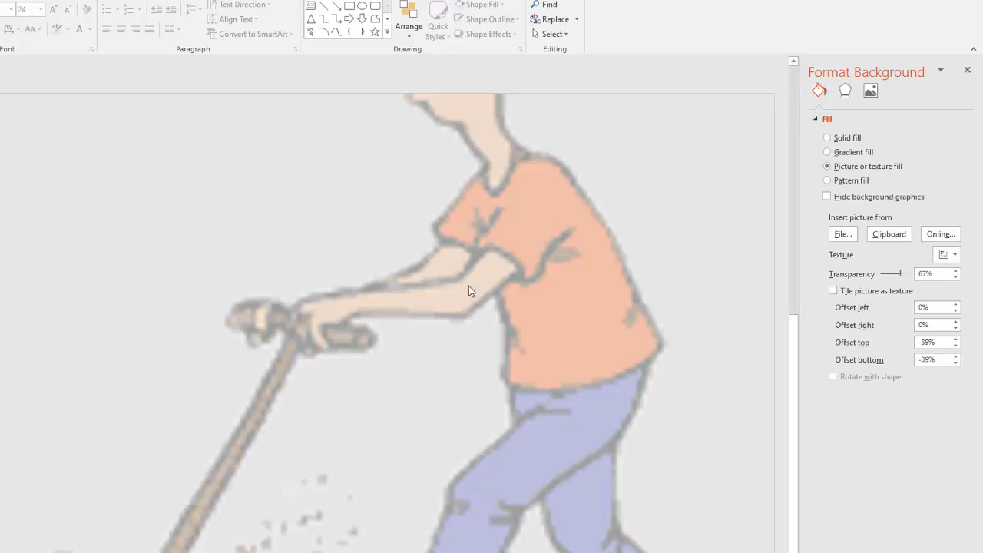
{"action": "left_click", "coordinate": [834, 291]}
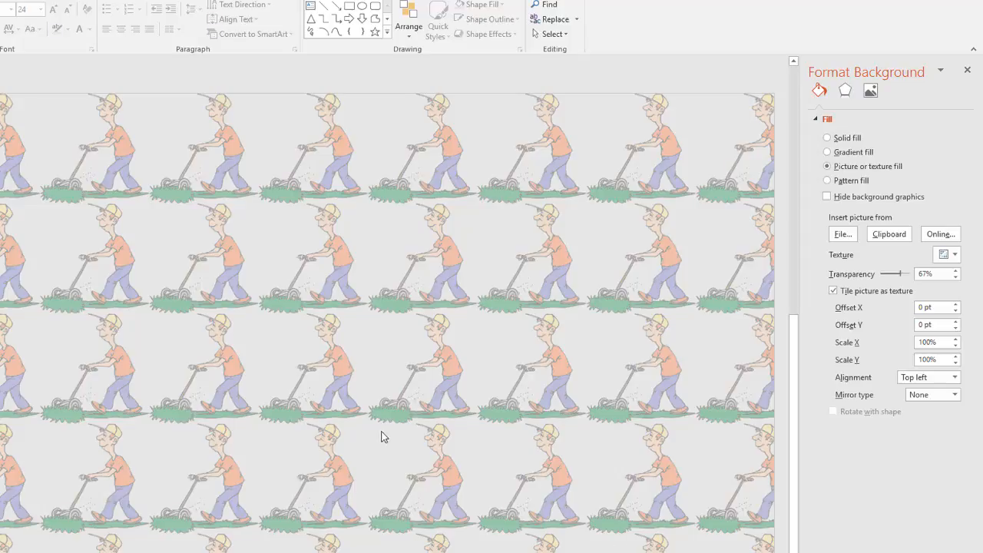
Shift the tiled picture horizontally by raising Offset X to 35 pt and lowering it to 26.5 pt
{"action": "left_click", "coordinate": [956, 305]}
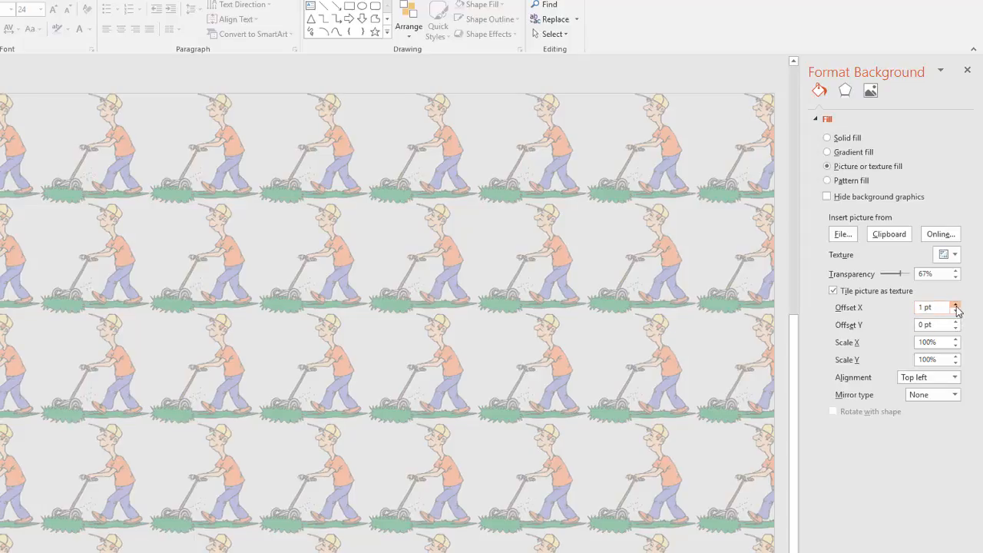
{"action": "left_click", "coordinate": [956, 305]}
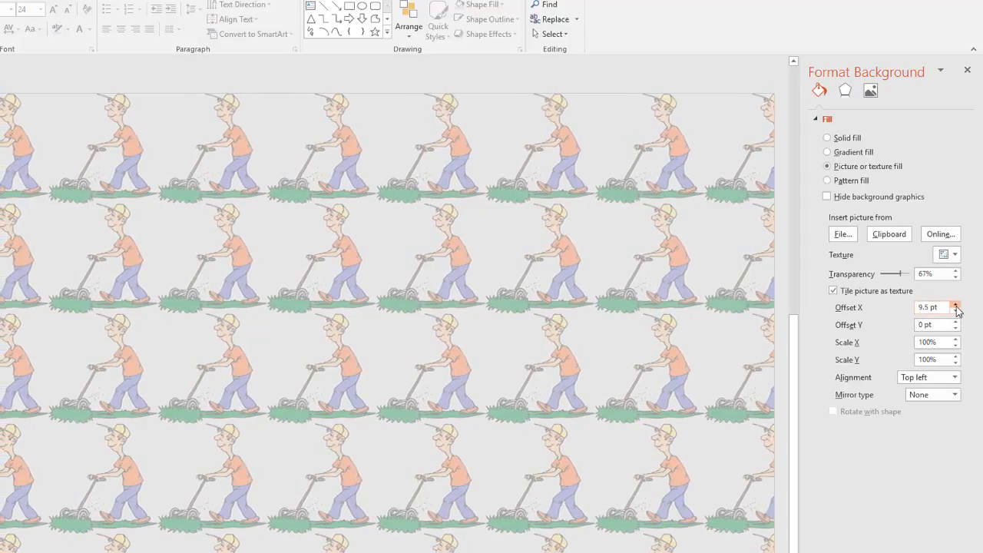
{"action": "left_click", "coordinate": [957, 305]}
{"action": "left_click", "coordinate": [956, 305]}
{"action": "left_click", "coordinate": [956, 305]}
{"action": "left_click", "coordinate": [957, 305]}
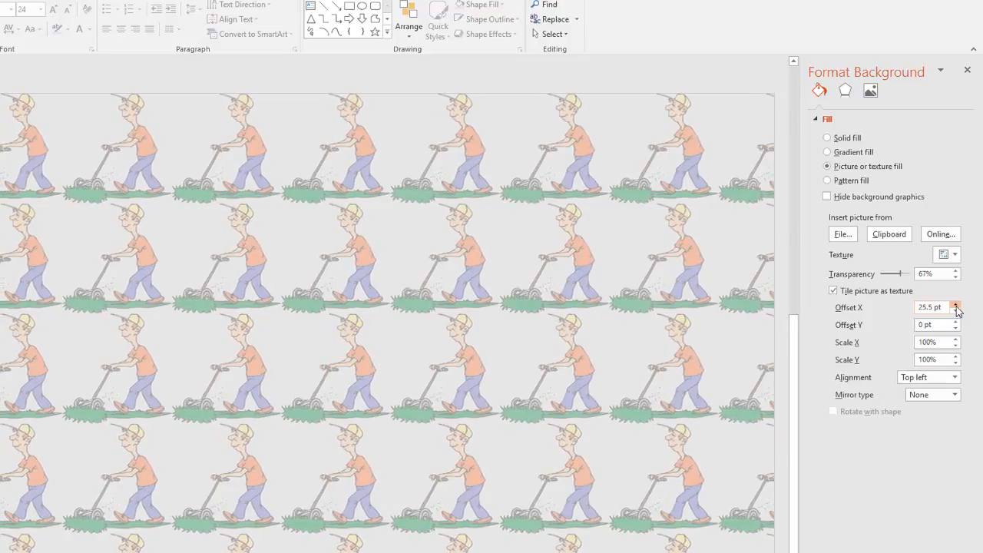
{"action": "left_click", "coordinate": [956, 305]}
{"action": "left_click", "coordinate": [956, 305]}
{"action": "left_click", "coordinate": [956, 305]}
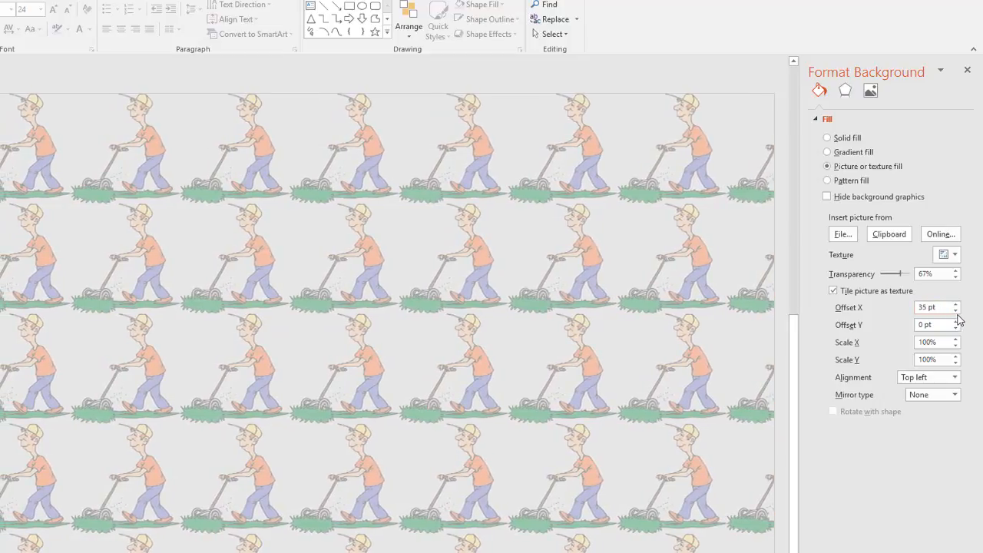
{"action": "left_click", "coordinate": [956, 311]}
{"action": "left_click", "coordinate": [956, 311]}
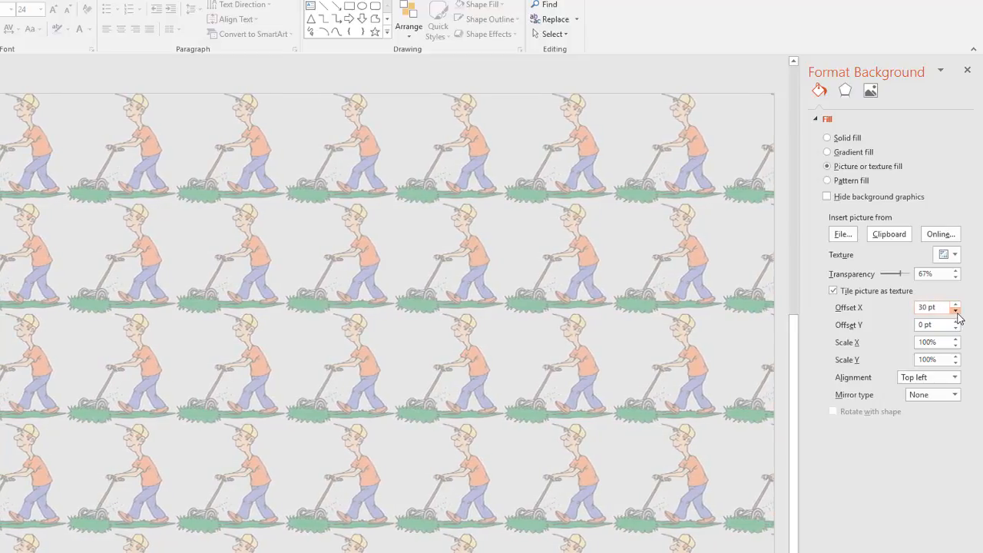
{"action": "left_click", "coordinate": [957, 311]}
Reset the tiled picture's Offset X to 0 pt
{"action": "left_click_drag", "start_coordinate": [943, 307], "coordinate": [908, 310]}
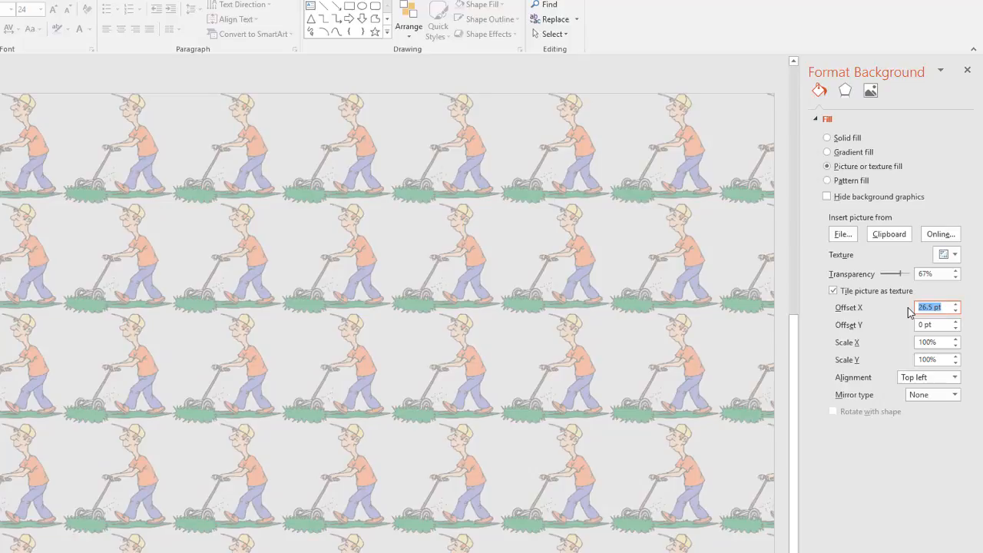
{"action": "type", "text": "0"}
{"action": "key", "text": "Return"}
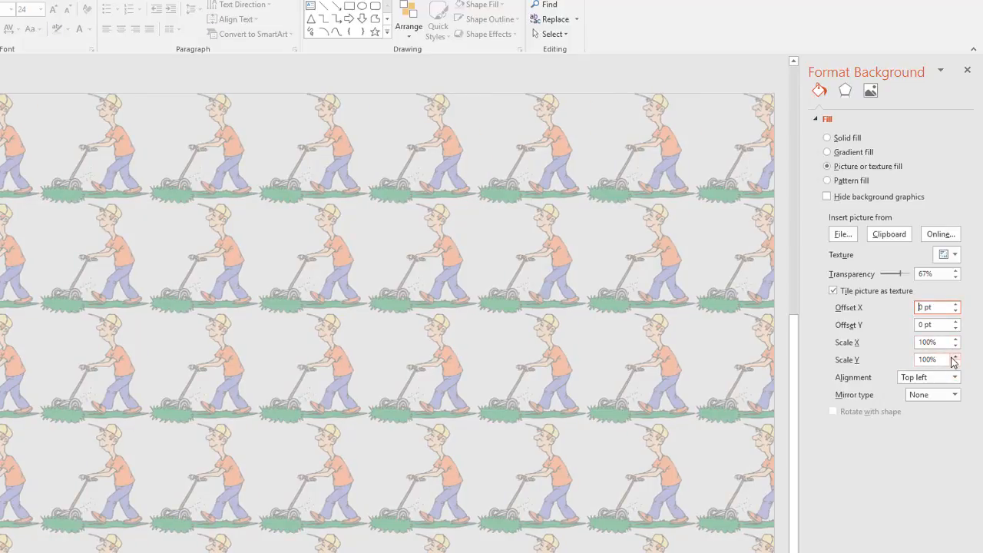
{"action": "left_click", "coordinate": [649, 286]}
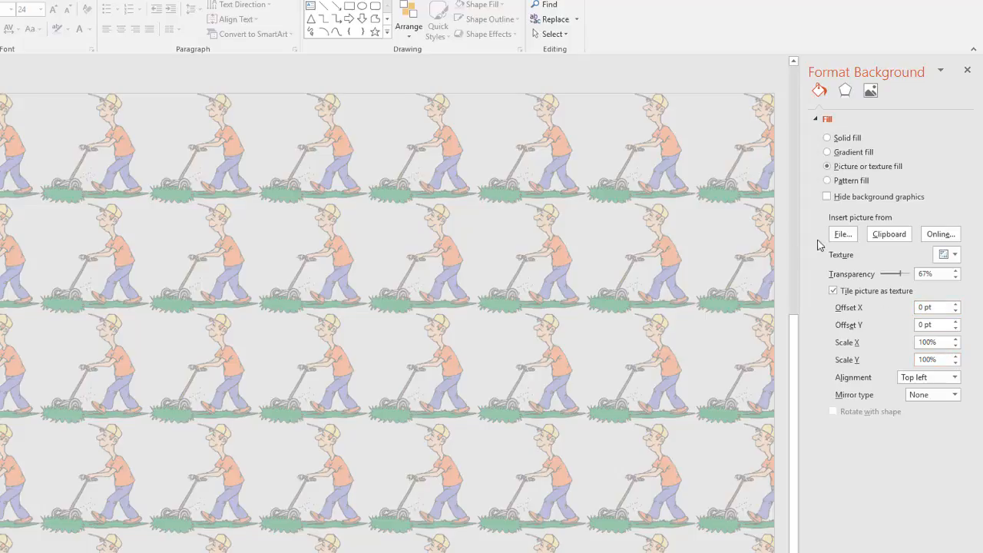
Fill the background with the picture from the clipboard, tiled as texture with Center alignment
{"action": "left_click", "coordinate": [887, 234]}
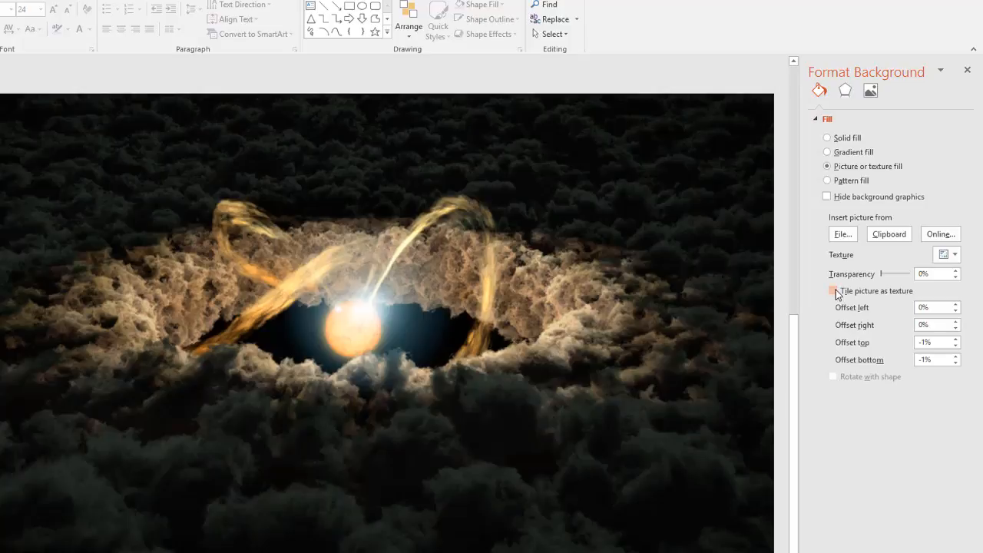
{"action": "left_click", "coordinate": [833, 291]}
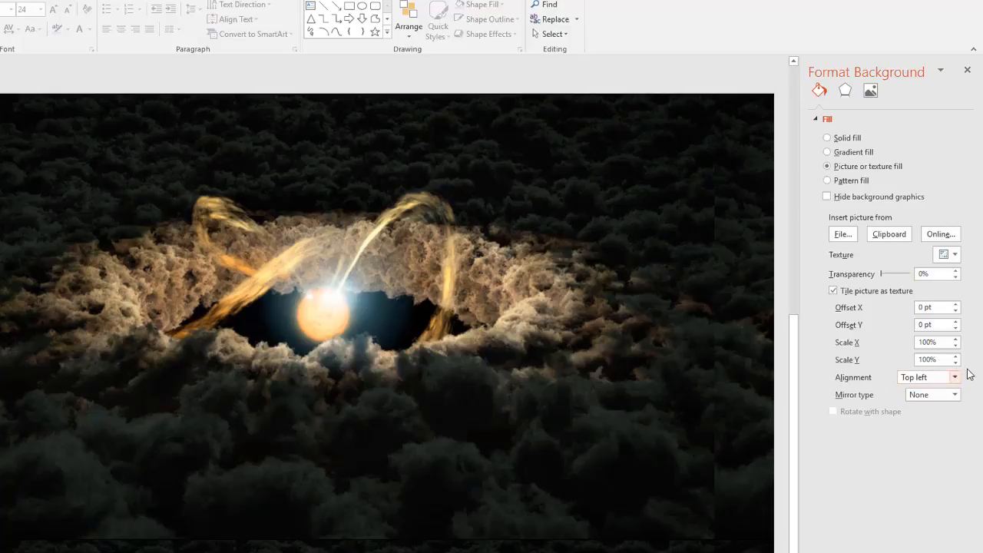
{"action": "left_click", "coordinate": [955, 394]}
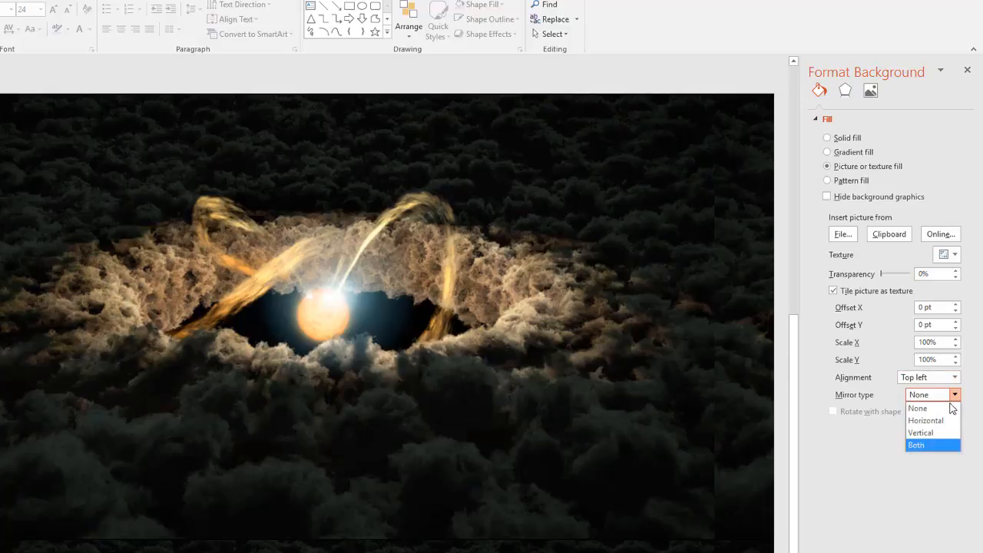
{"action": "left_click", "coordinate": [954, 377]}
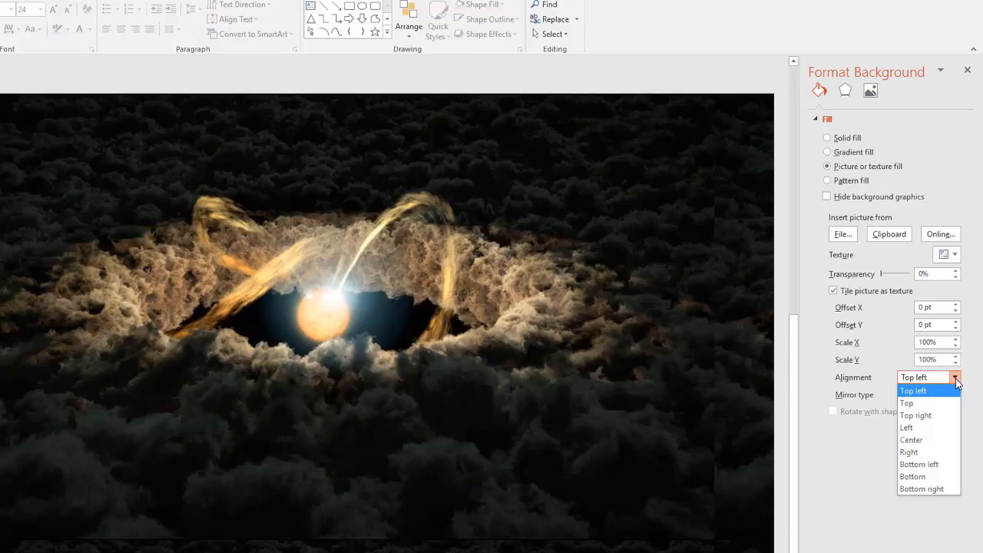
{"action": "left_click", "coordinate": [932, 440]}
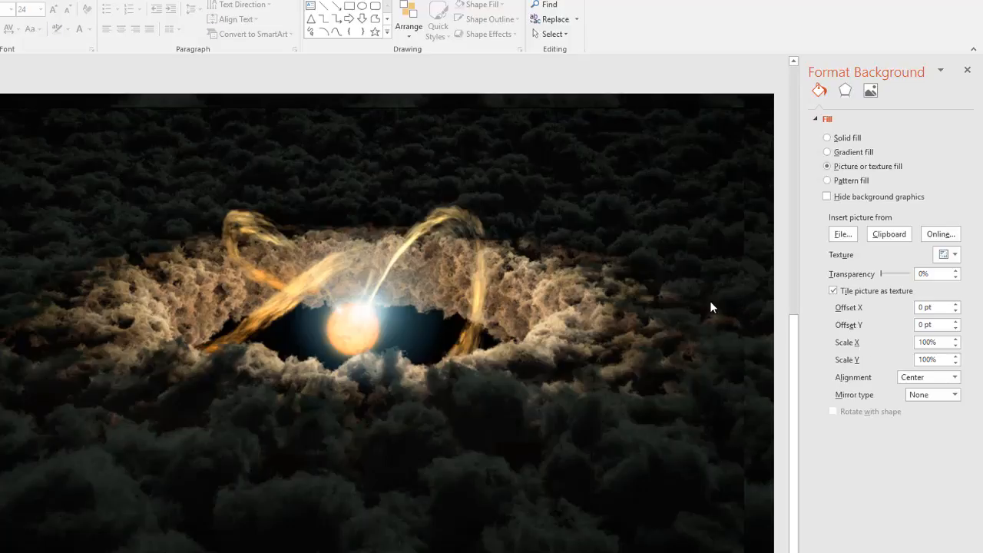
Reduce the tiled picture's Scale X to 31% and restore it to 100%
{"action": "left_click", "coordinate": [956, 346]}
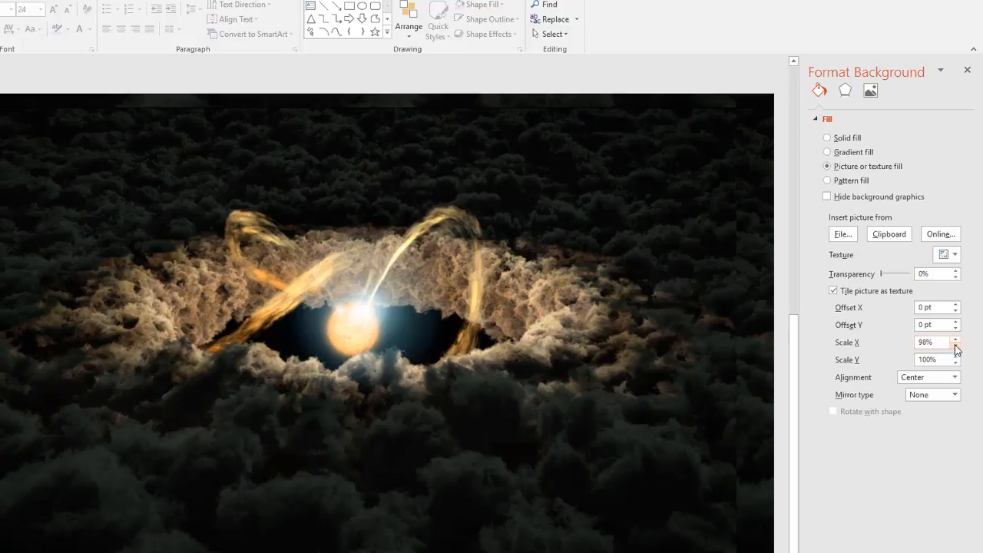
{"action": "left_click_drag", "start_coordinate": [956, 347], "coordinate": [956, 347]}
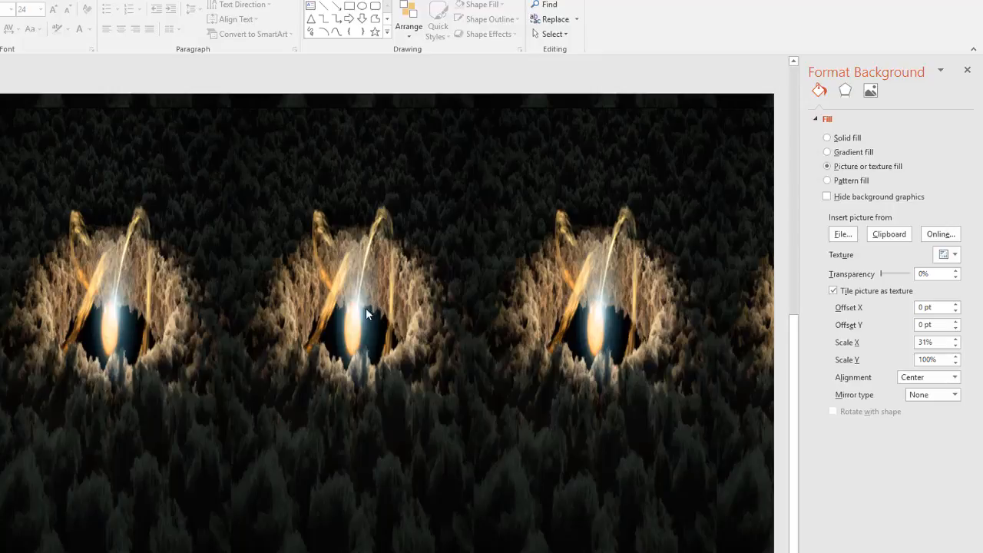
{"action": "left_click", "coordinate": [887, 348]}
{"action": "key", "text": "BackSpace"}
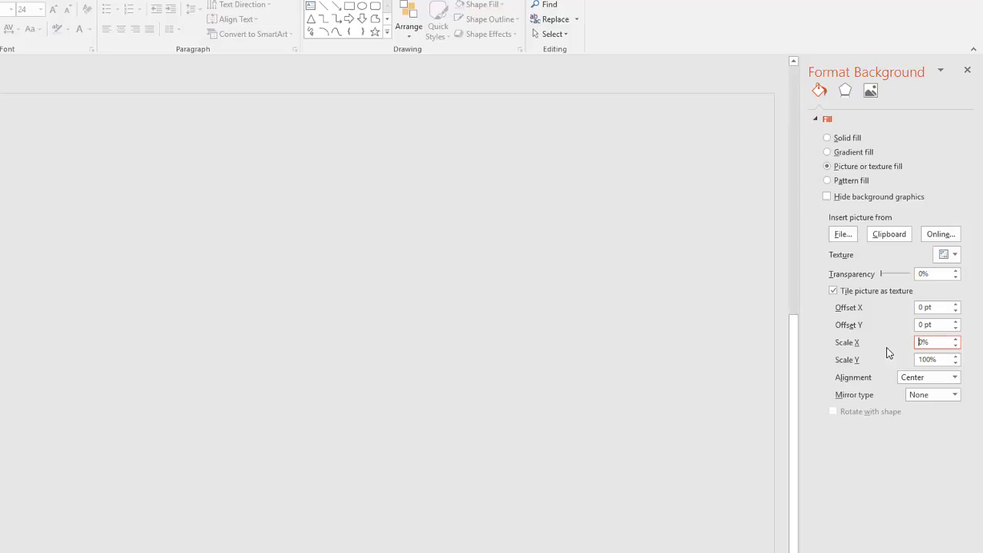
{"action": "type", "text": "10"}
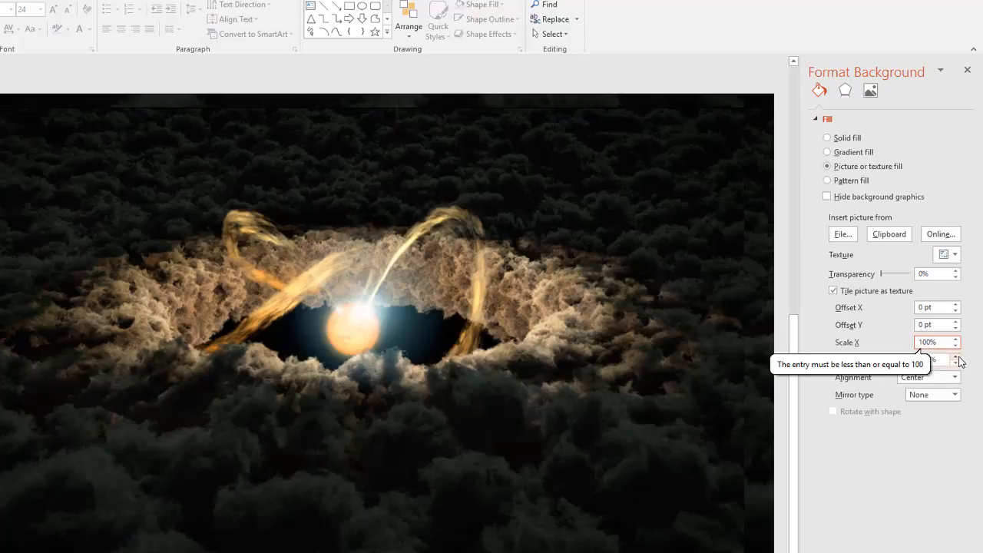
{"action": "key", "text": "Tab"}
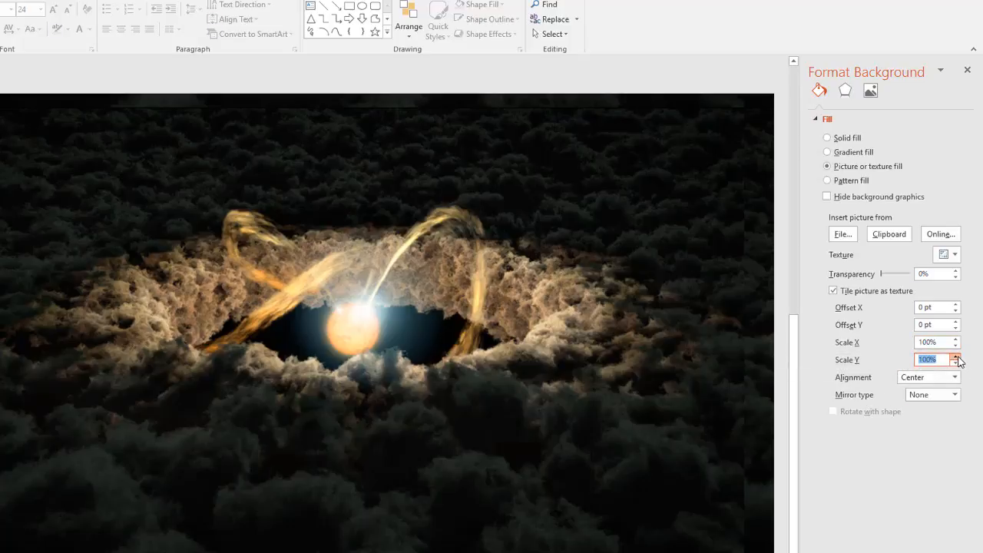
Reduce the tiled picture's Scale Y to about 46% and restore it to 100%
{"action": "left_click", "coordinate": [956, 364]}
{"action": "left_click", "coordinate": [957, 364]}
{"action": "left_click", "coordinate": [956, 364]}
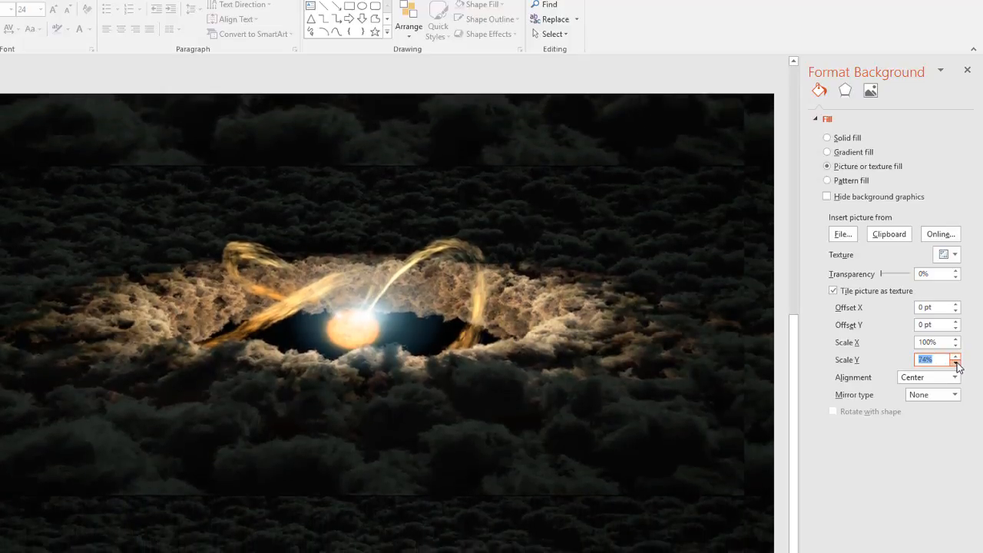
{"action": "left_click", "coordinate": [957, 364]}
{"action": "left_click", "coordinate": [956, 364]}
{"action": "left_click", "coordinate": [956, 364]}
{"action": "left_click", "coordinate": [956, 364]}
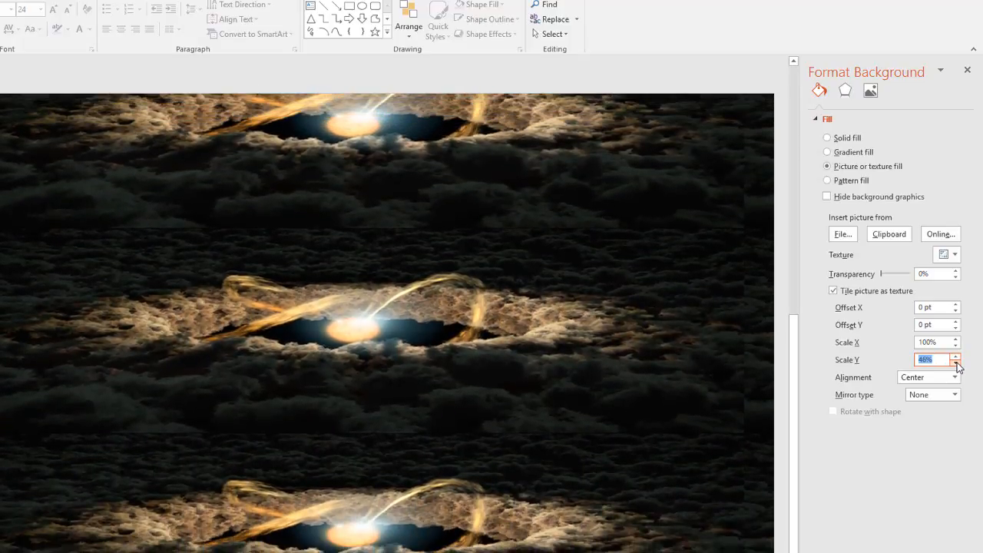
{"action": "left_click", "coordinate": [960, 358]}
{"action": "left_click", "coordinate": [960, 359]}
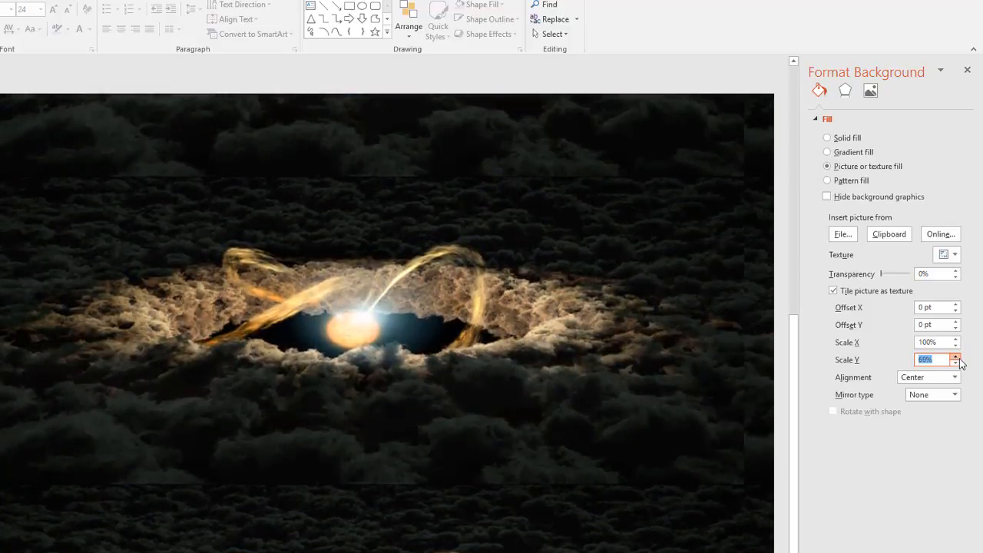
{"action": "left_click", "coordinate": [959, 359]}
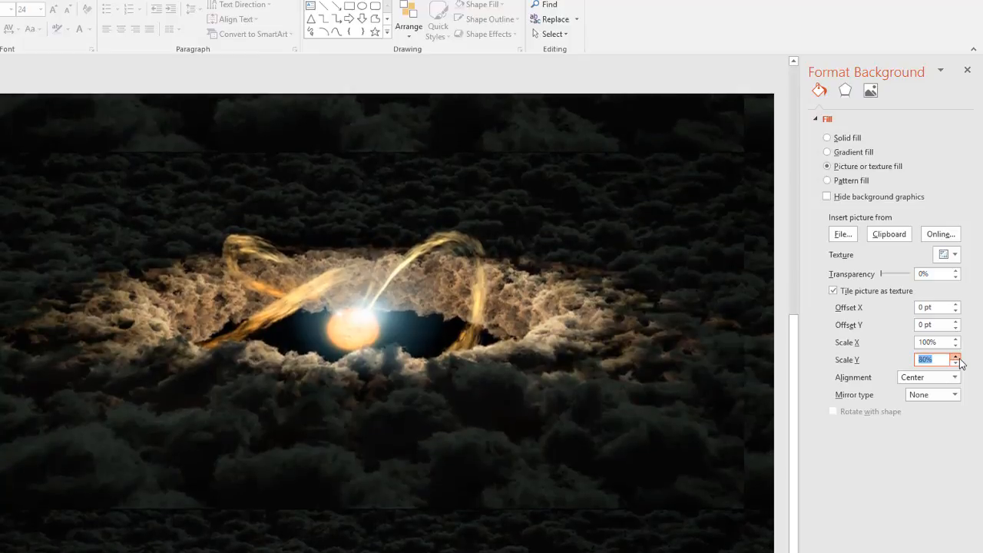
{"action": "left_click", "coordinate": [959, 359]}
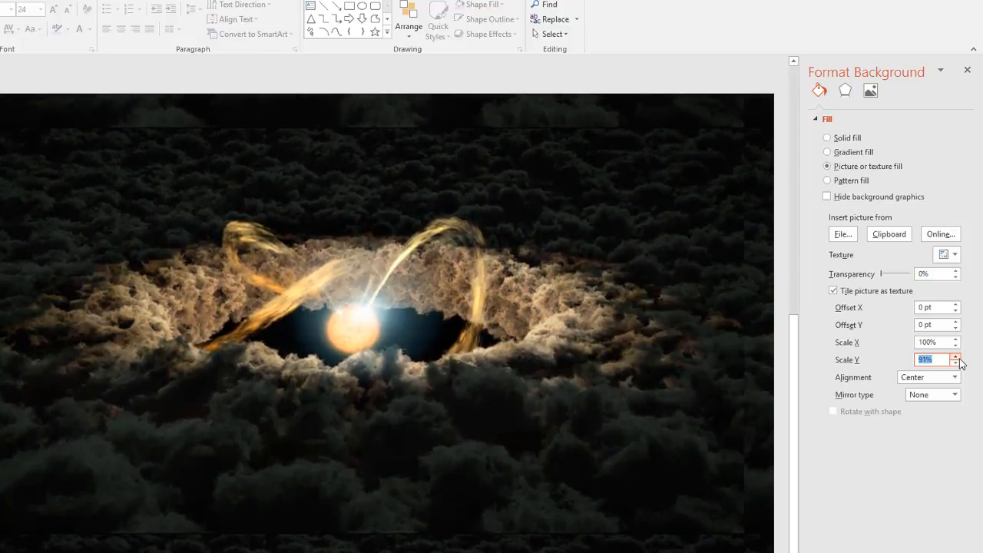
{"action": "left_click", "coordinate": [960, 359]}
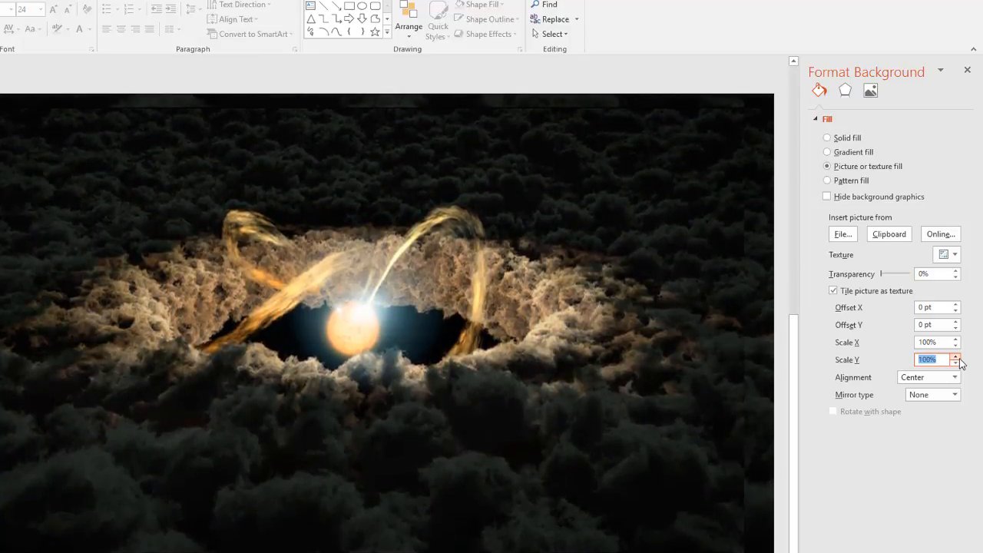
Set the tiled picture's Offset X to 16.5 pt and Offset Y to -12.5 pt
{"action": "left_click", "coordinate": [957, 305]}
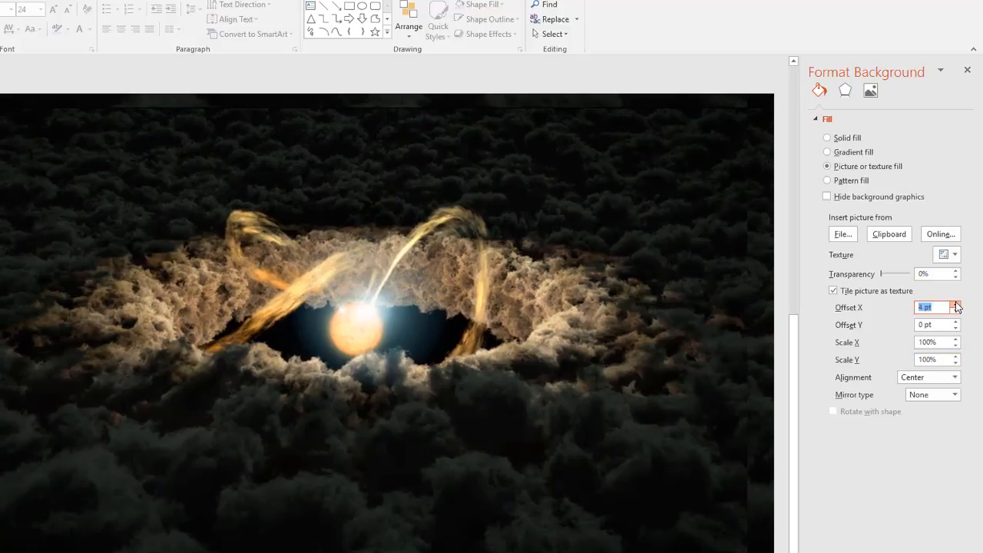
{"action": "left_click", "coordinate": [957, 305]}
{"action": "left_click", "coordinate": [957, 305]}
{"action": "left_click", "coordinate": [957, 305]}
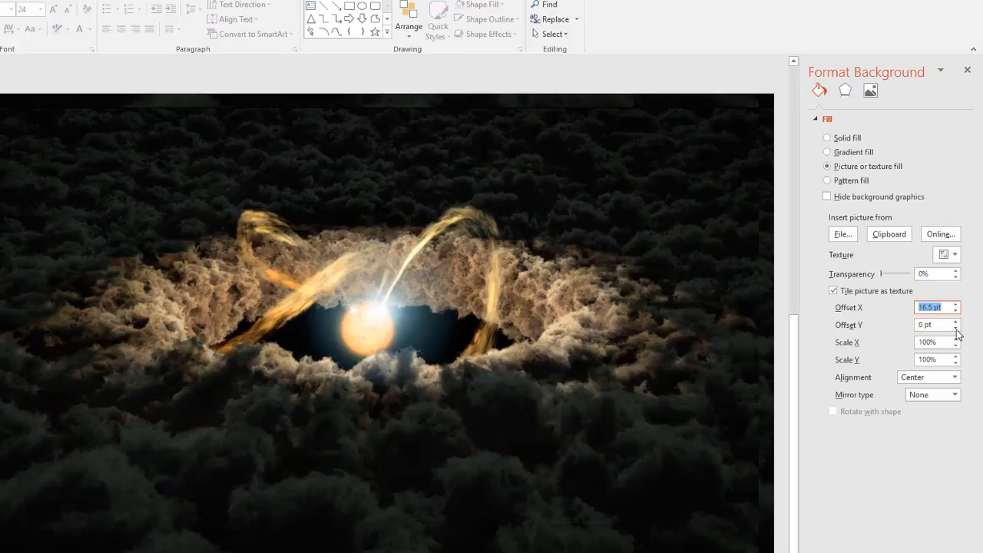
{"action": "left_click", "coordinate": [956, 329]}
{"action": "left_click", "coordinate": [957, 329]}
{"action": "left_click", "coordinate": [956, 329]}
{"action": "left_click", "coordinate": [956, 329]}
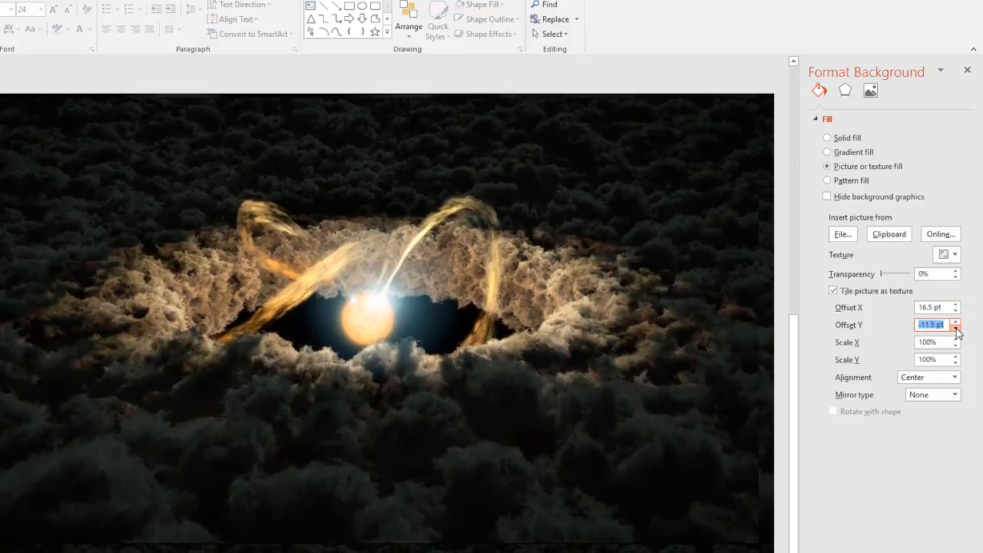
{"action": "left_click", "coordinate": [956, 329]}
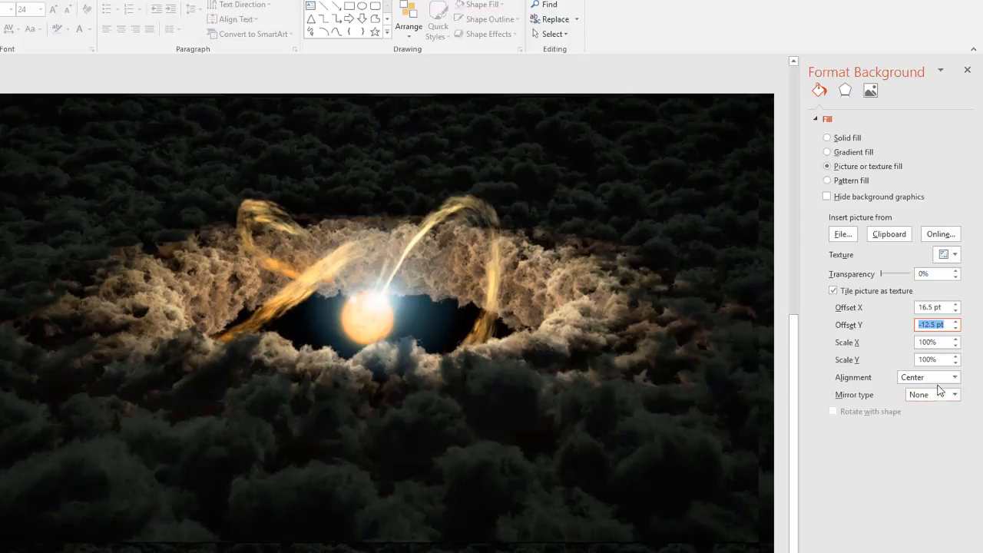